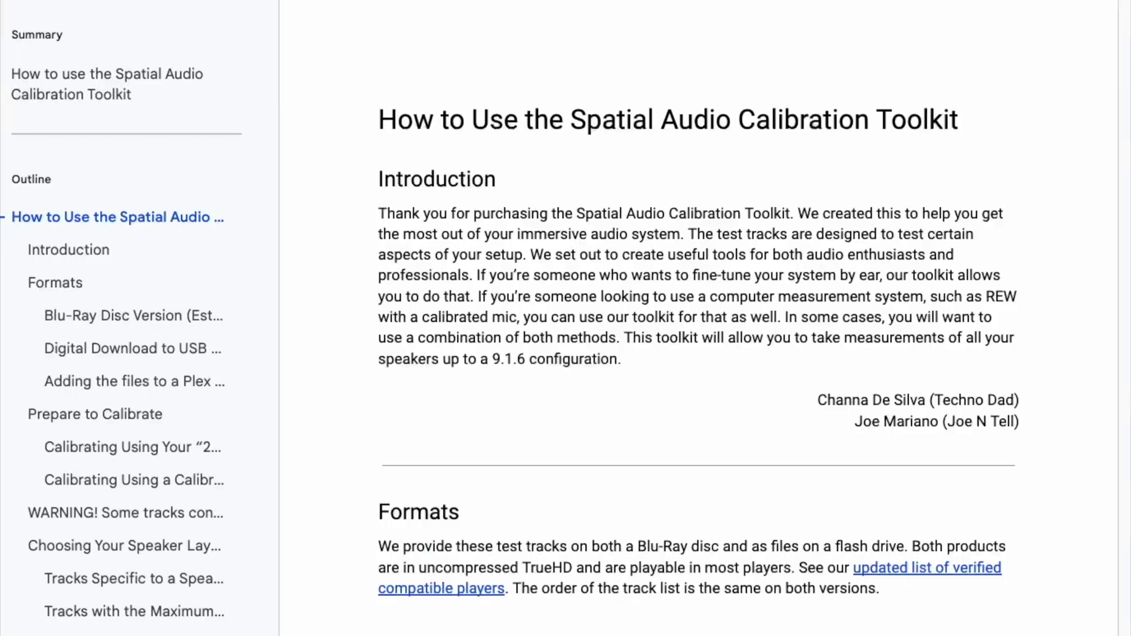
Step: Scroll the toolkit guide from the Plex section past Timing and Distance to Speaker Placement
scroll(698, 318, "down", 15)
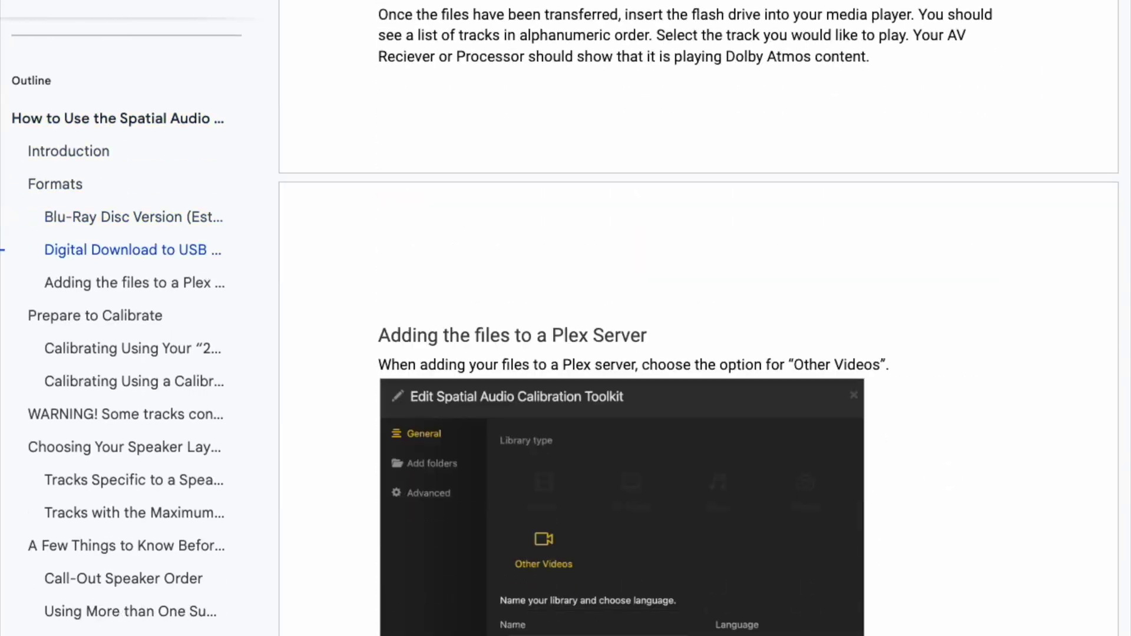
scroll(698, 319, "down", 20)
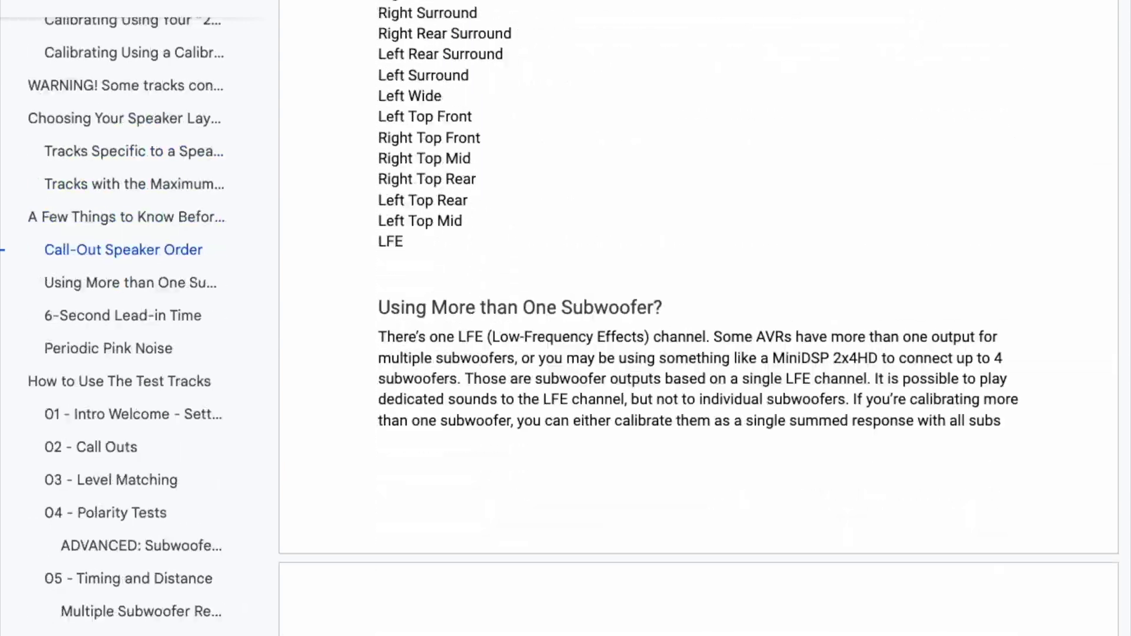
scroll(699, 318, "down", 20)
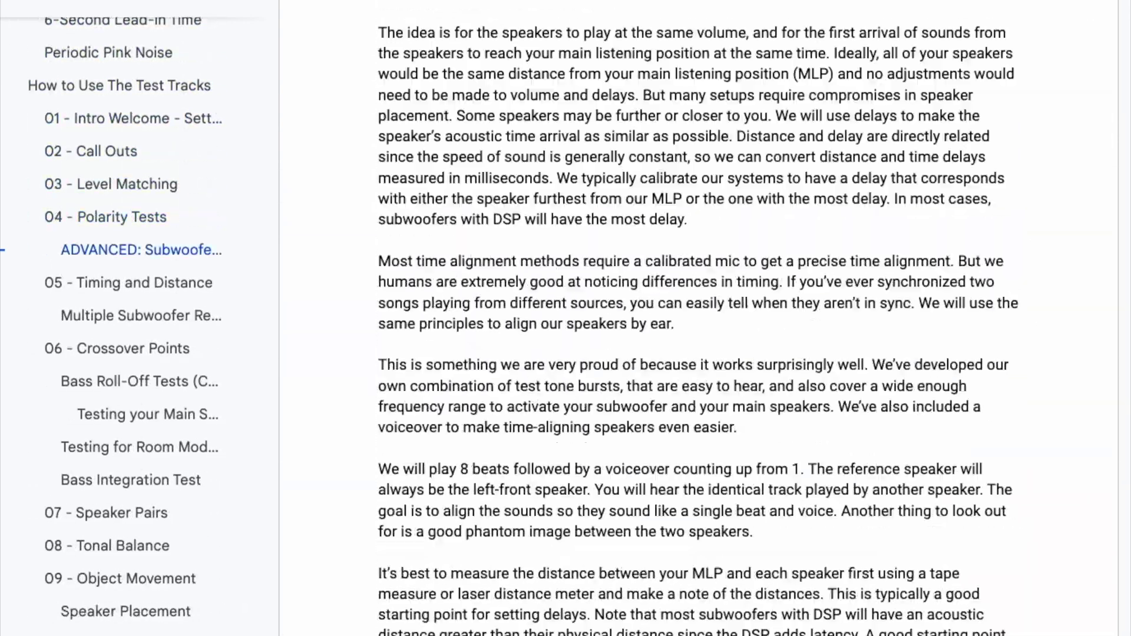
scroll(698, 318, "down", 20)
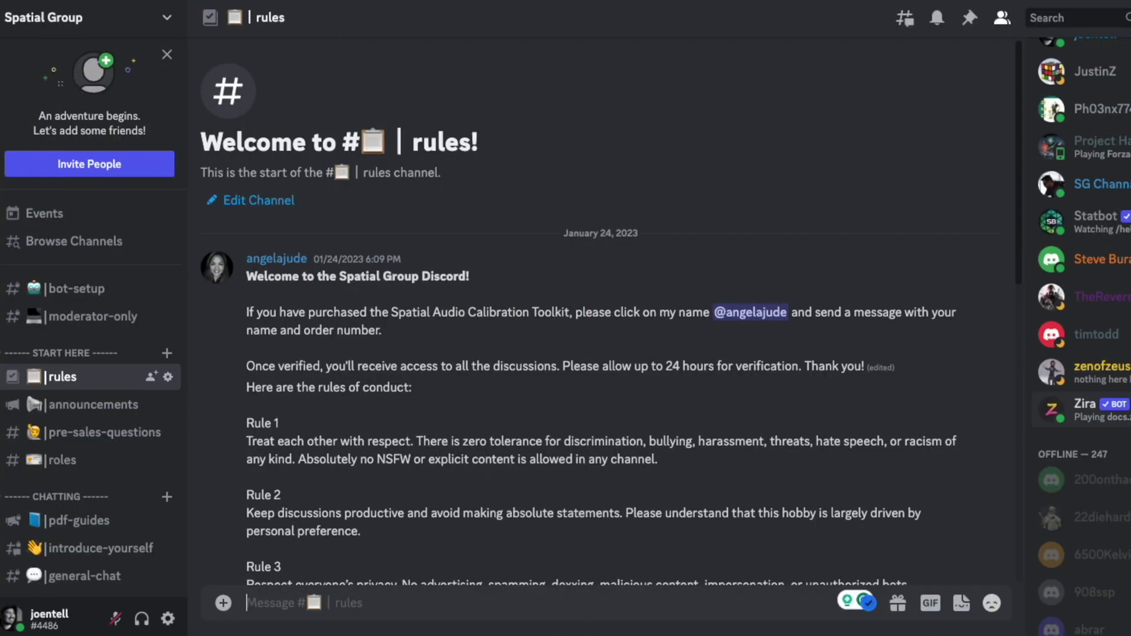
scroll(1129, 399, "up", 5)
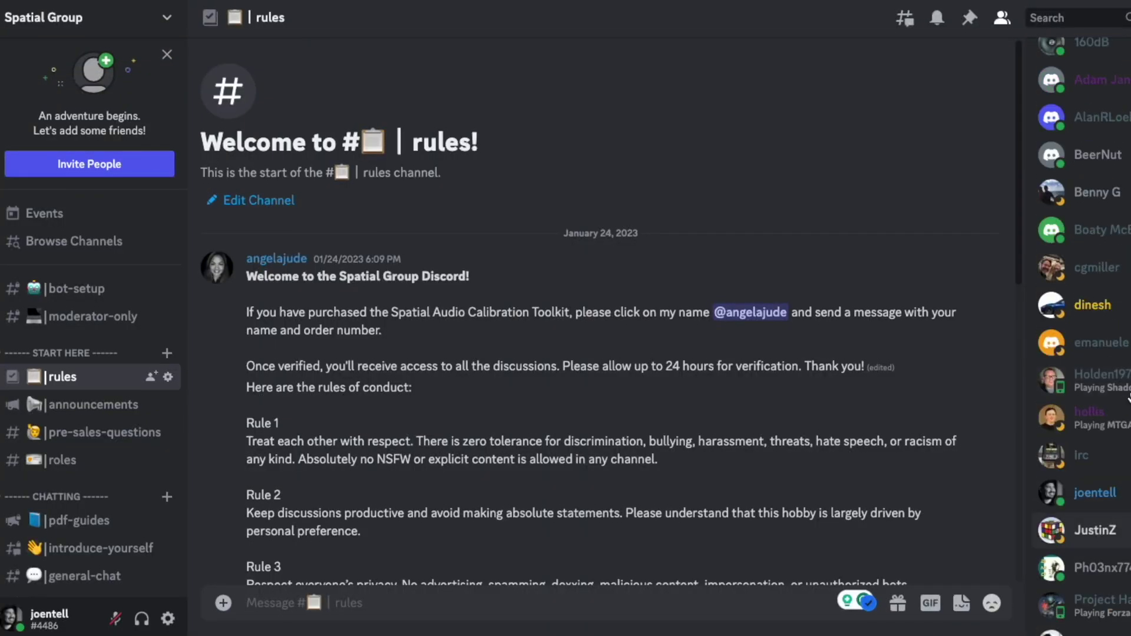
Step: Scroll the Spatial Group member list, view the announcements post, then open pre-sales-questions
scroll(1128, 399, "down", 9)
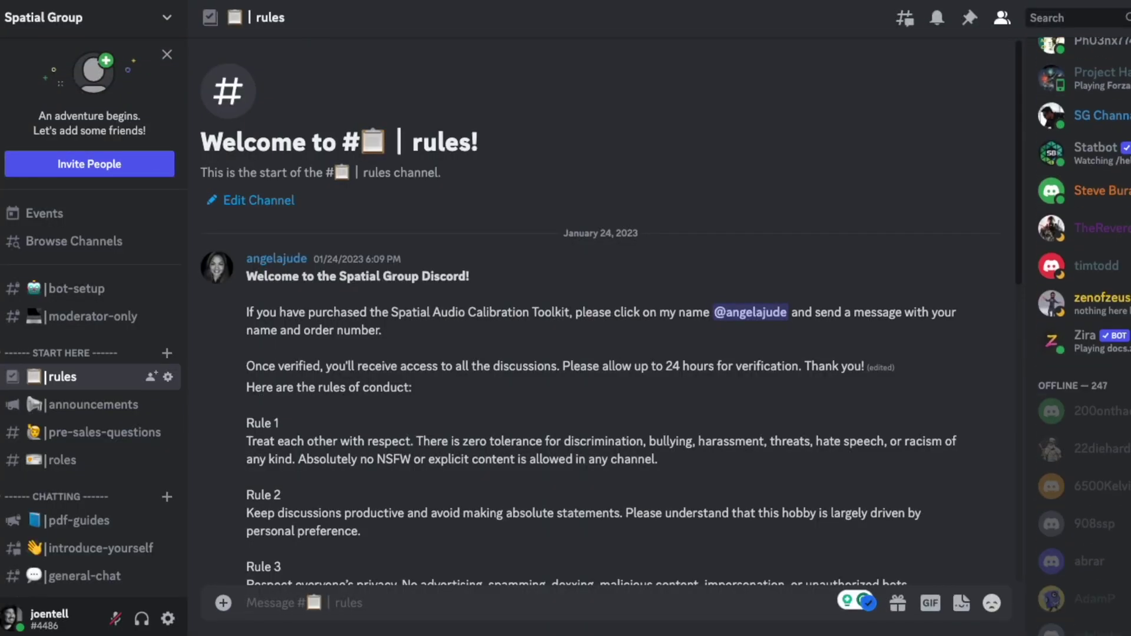
scroll(1084, 354, "down", 4)
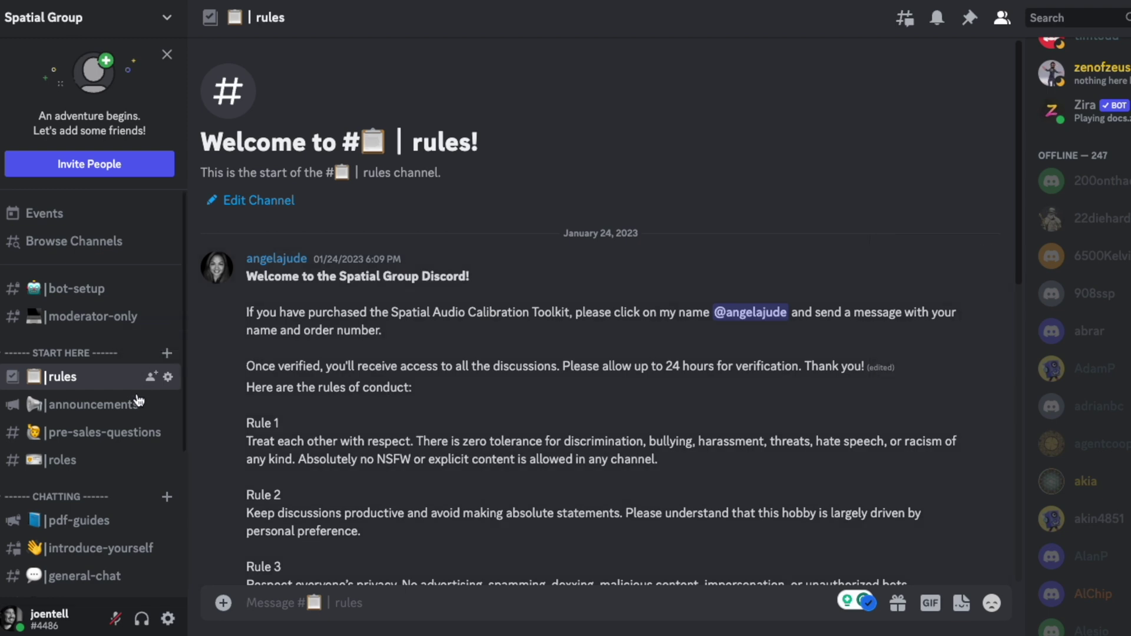
left_click(96, 416)
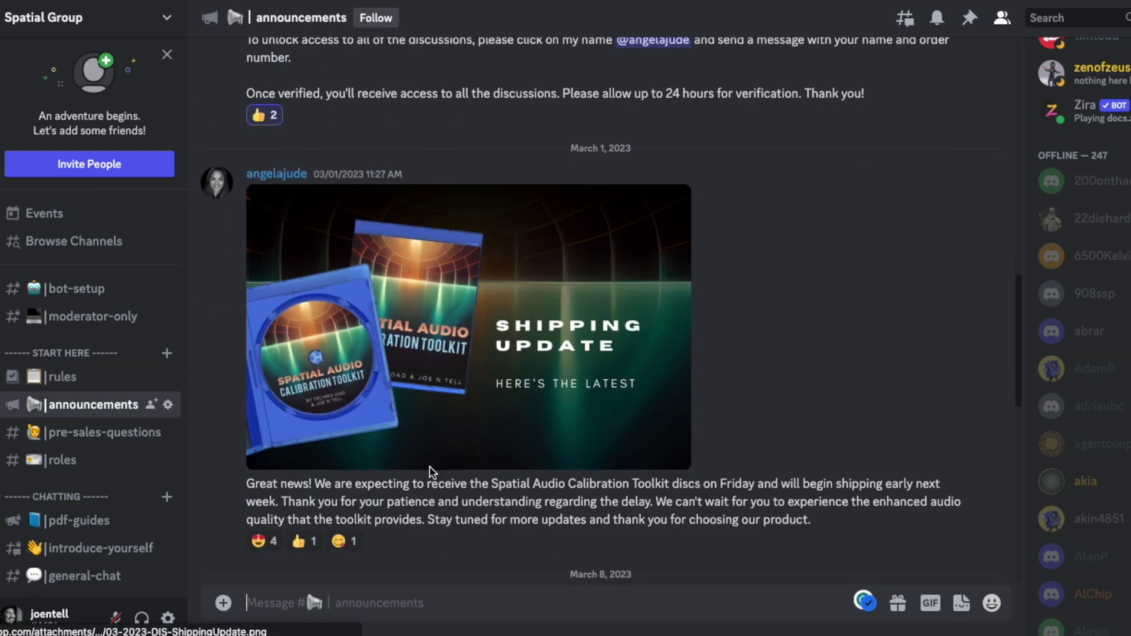
left_click(94, 432)
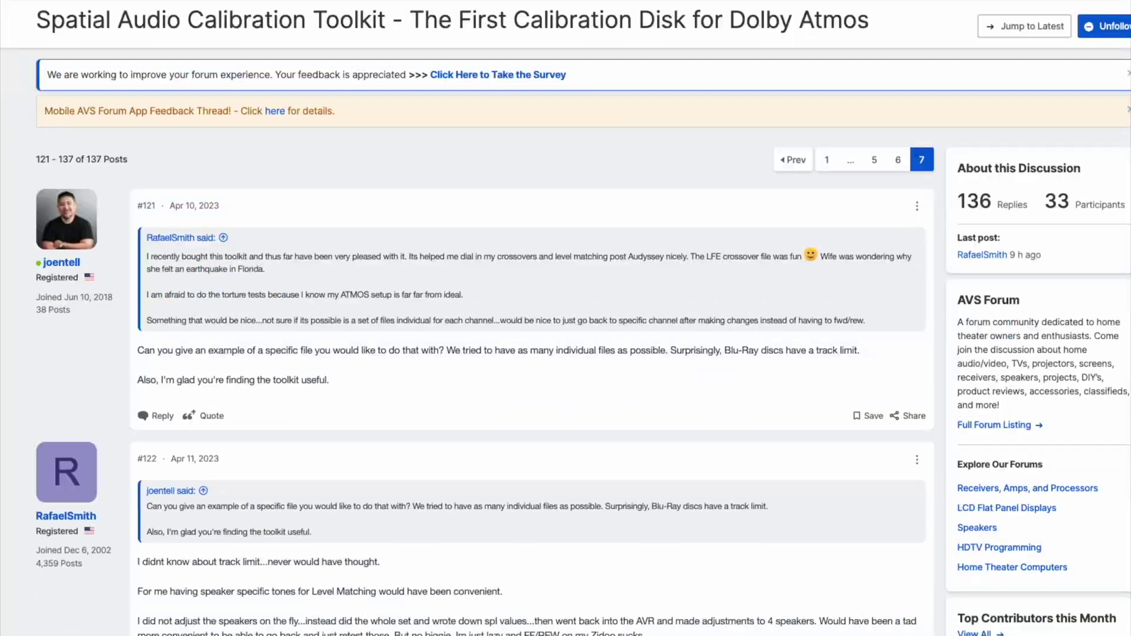
Step: Scroll the AVS Forum toolkit thread down to replies #127 and #128
scroll(530, 318, "down", 15)
scroll(530, 318, "down", 4)
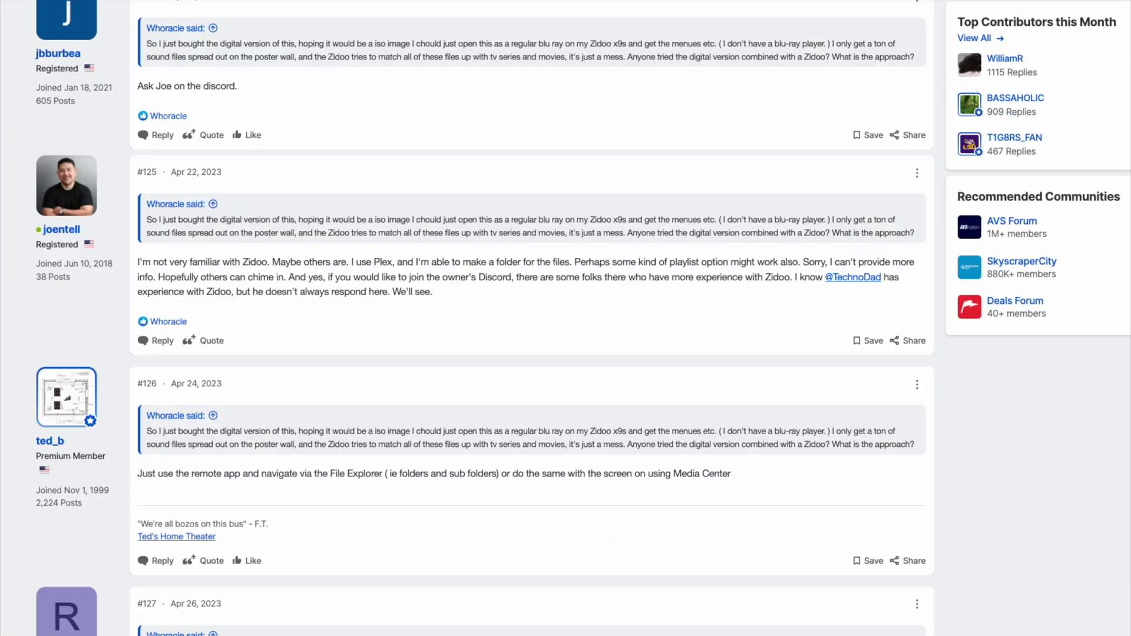
scroll(531, 318, "down", 7)
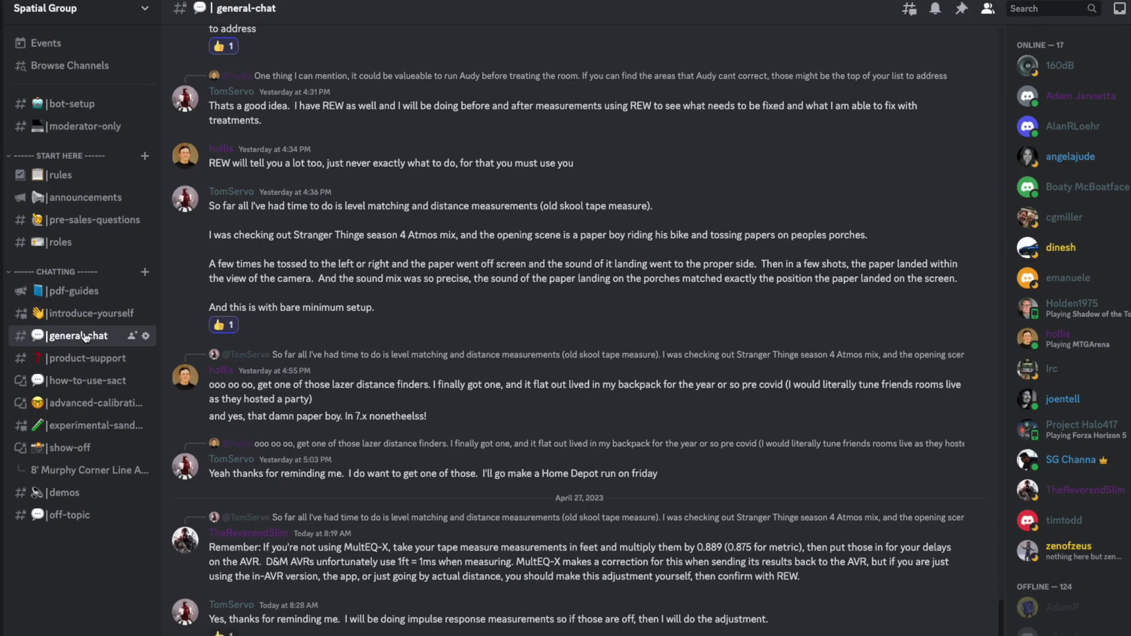
Step: Browse how-to-use-sact, experimental-sandbox and the show-off post grid, then highlight POLARITY TEST in the disc menu
left_click(76, 380)
mouse_move(80, 425)
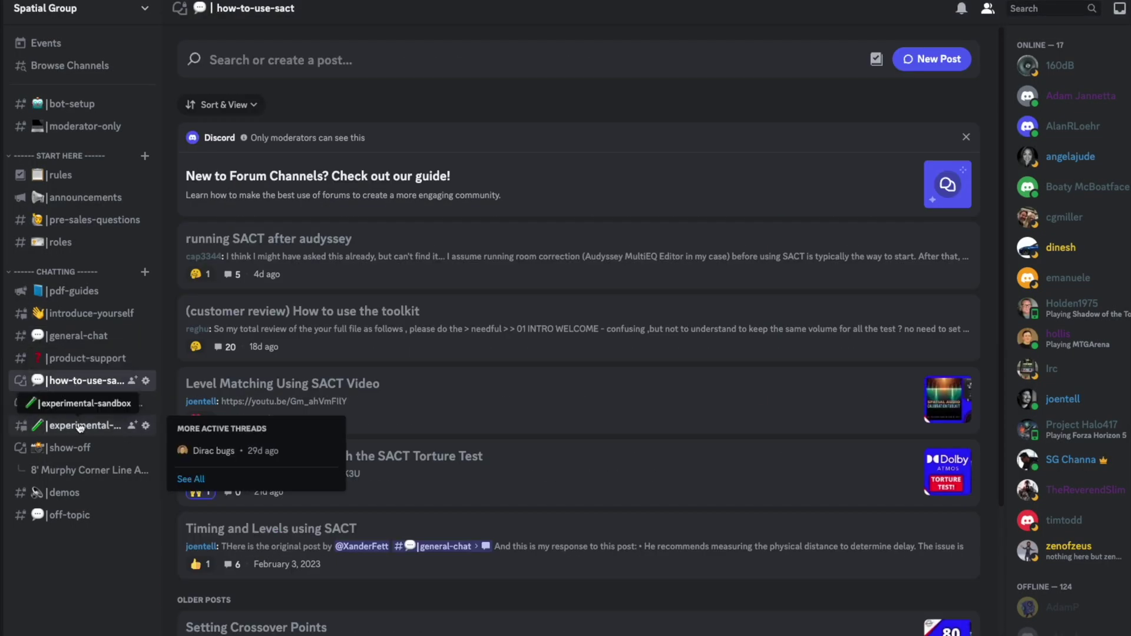
left_click(80, 426)
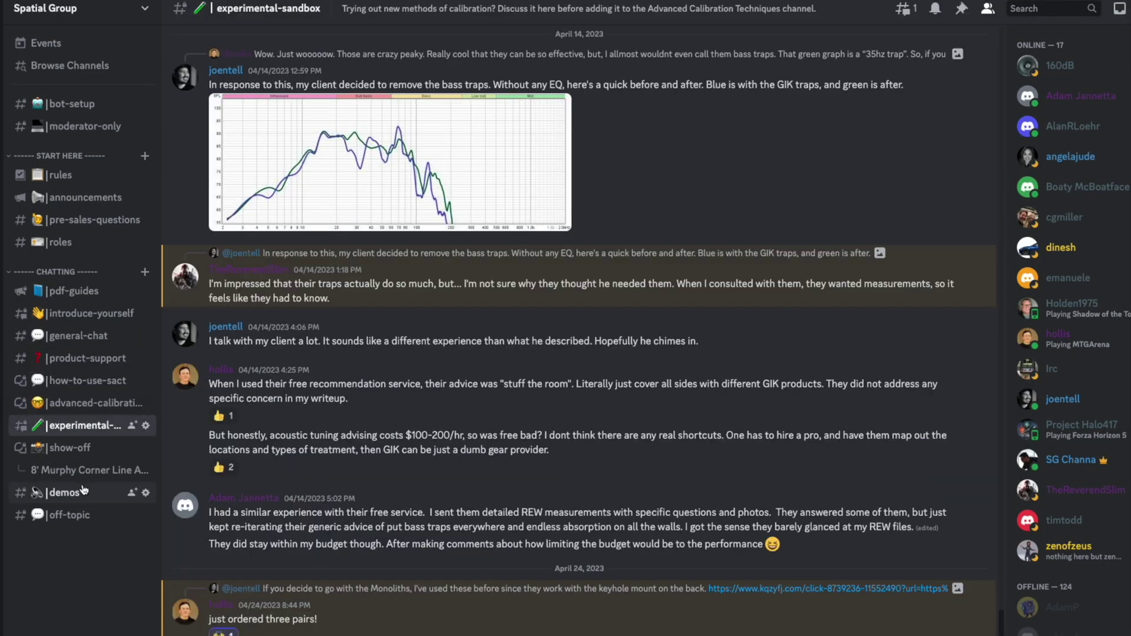
left_click(82, 455)
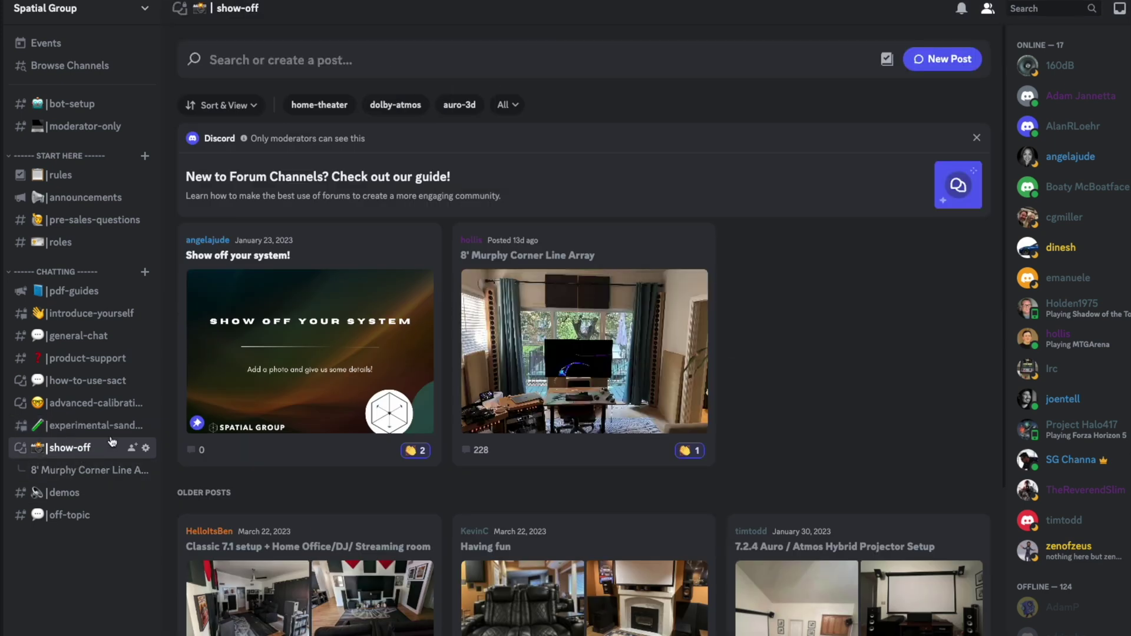
scroll(220, 457, "down", 5)
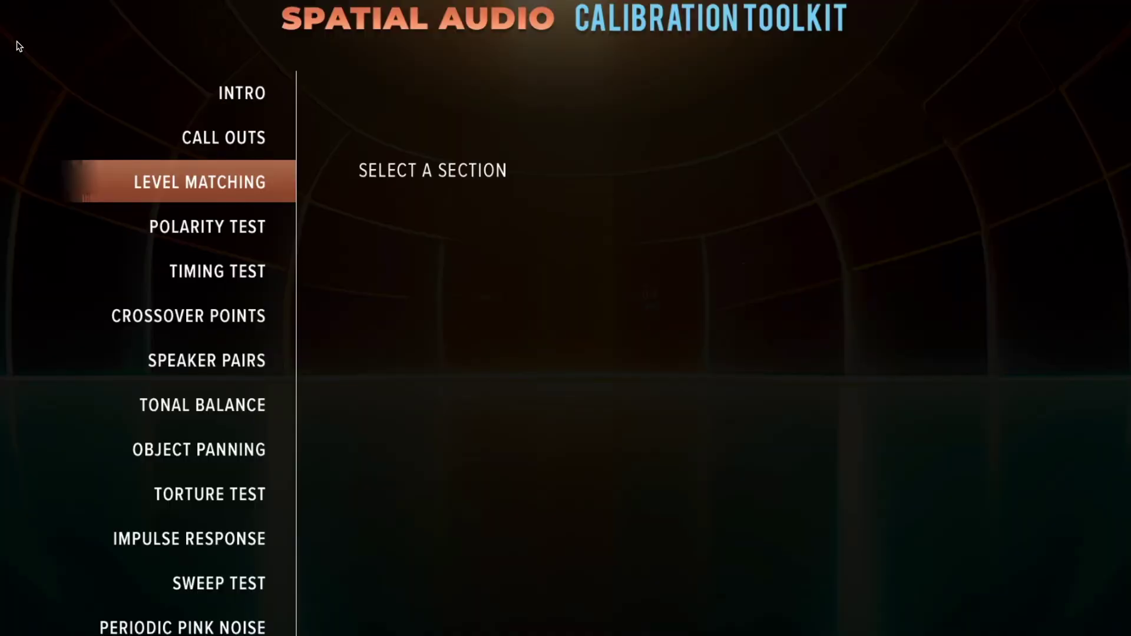
key("Down")
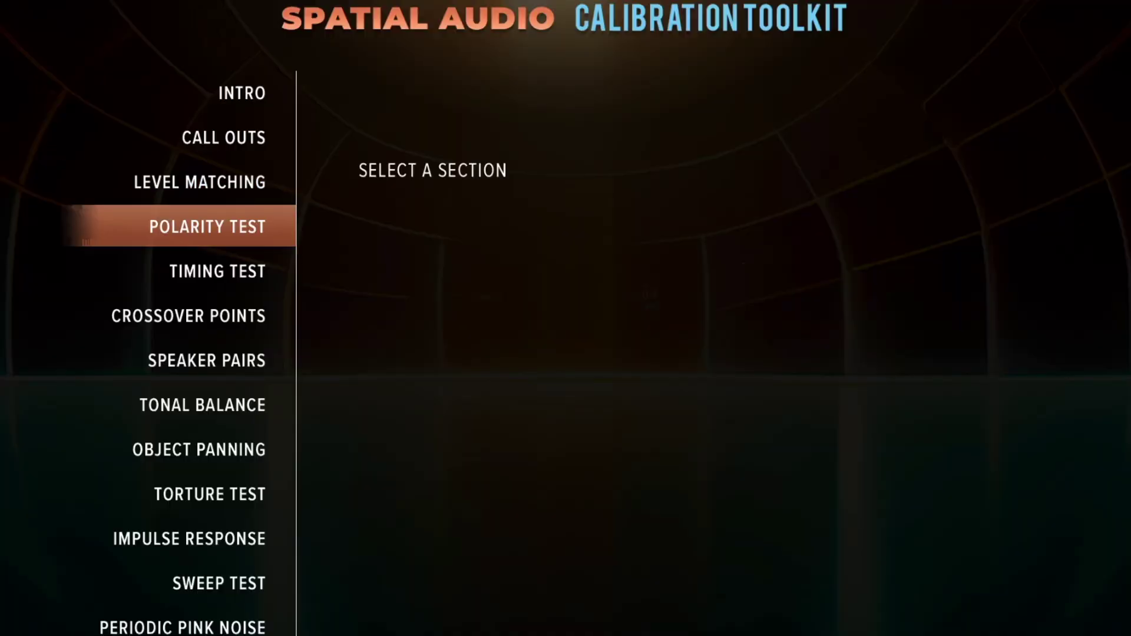
Step: Open TIMING TEST, browse its front, surround and height tracks, and play FRONT LEFT & CENTER
key("Down")
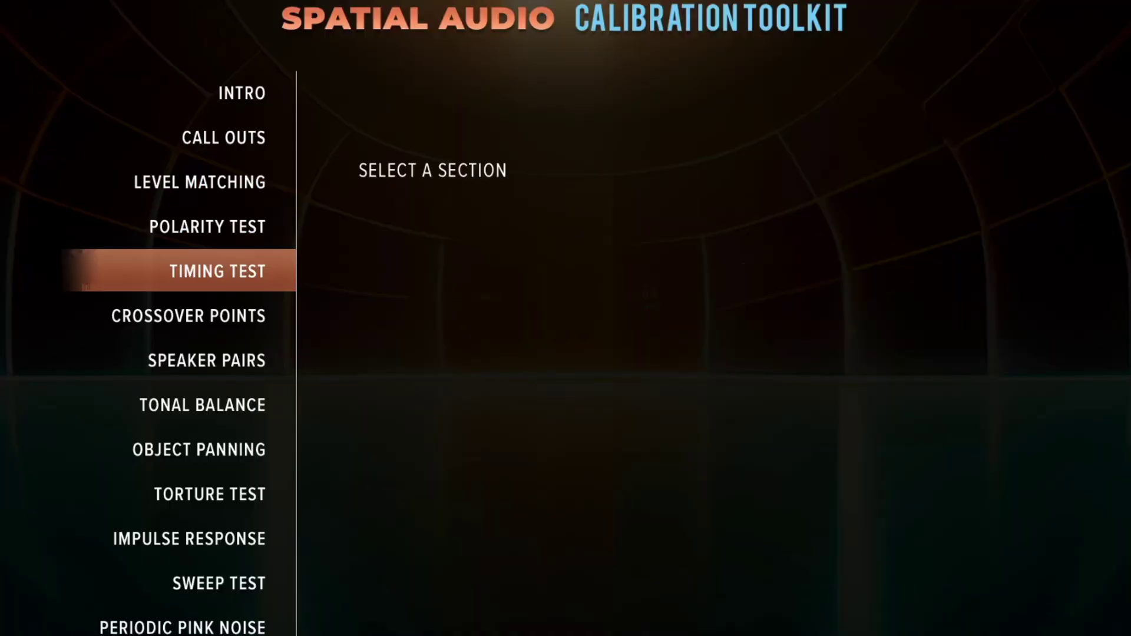
key("Return")
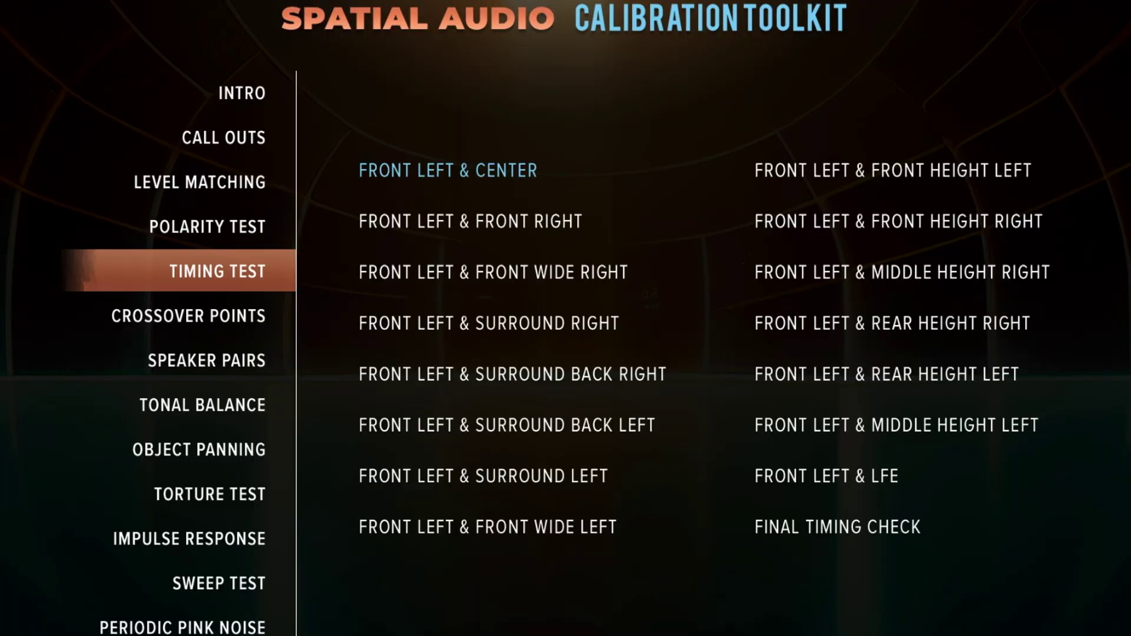
key("Down")
key("Down")
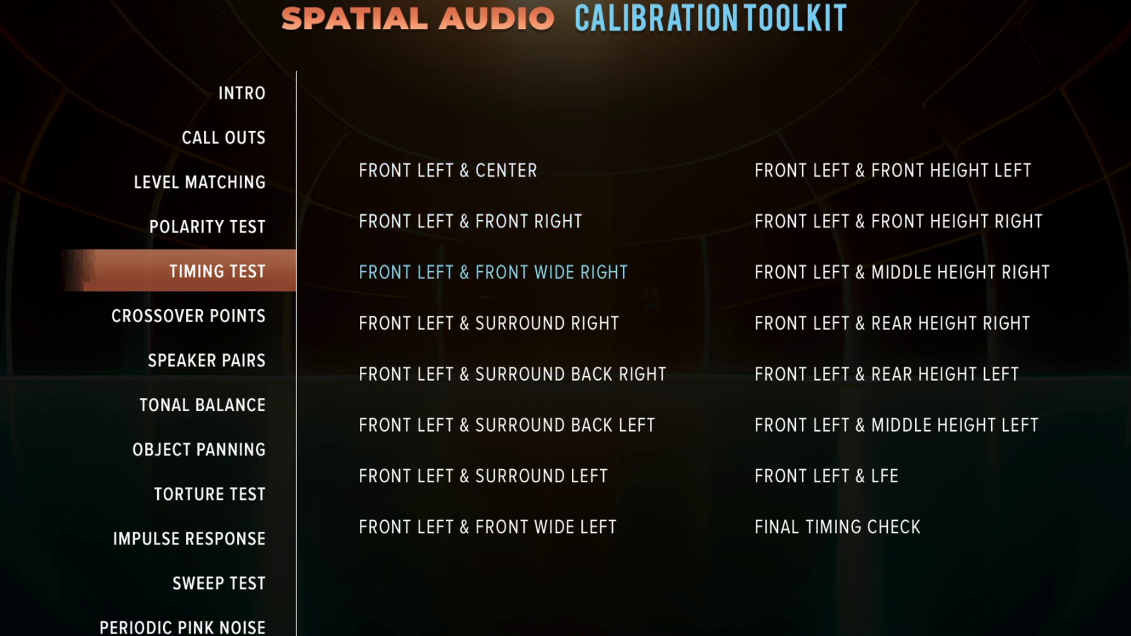
key("Up")
key("Up")
key("Down")
key("Down")
key("Down")
key("Down")
key("Up")
key("Right")
key("Down")
key("Down")
key("Down")
key("Down")
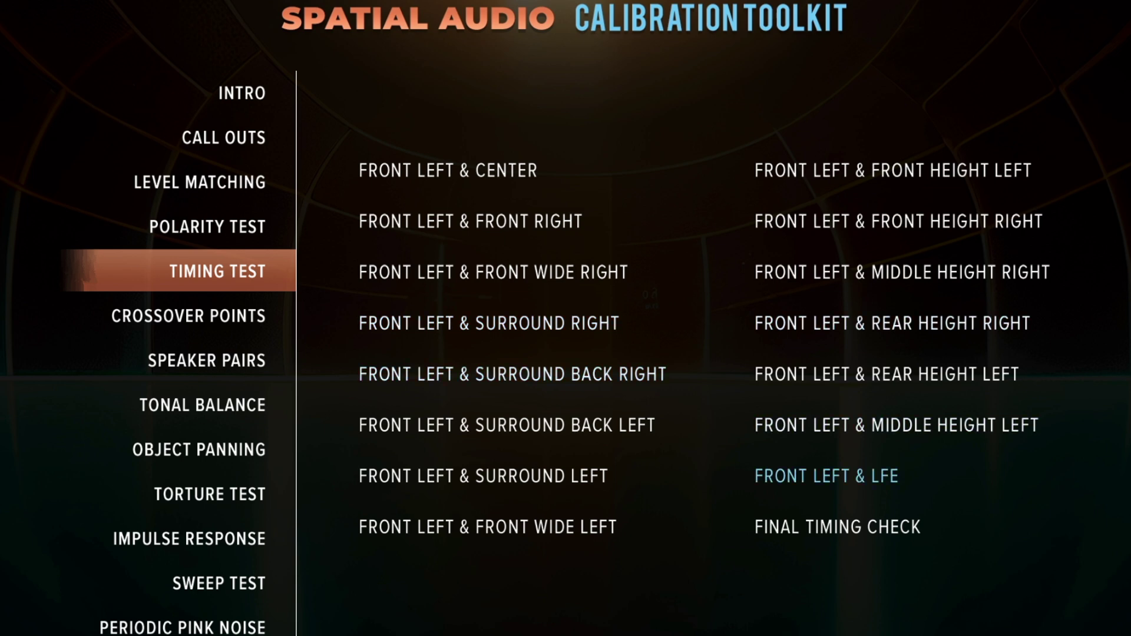
key("Left")
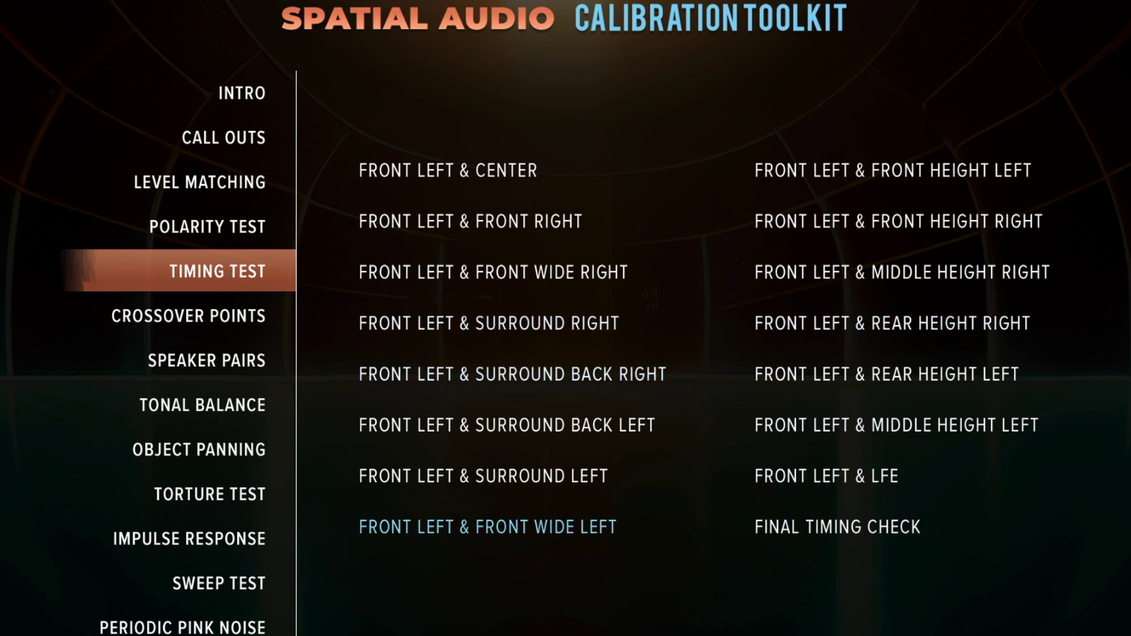
key("Down")
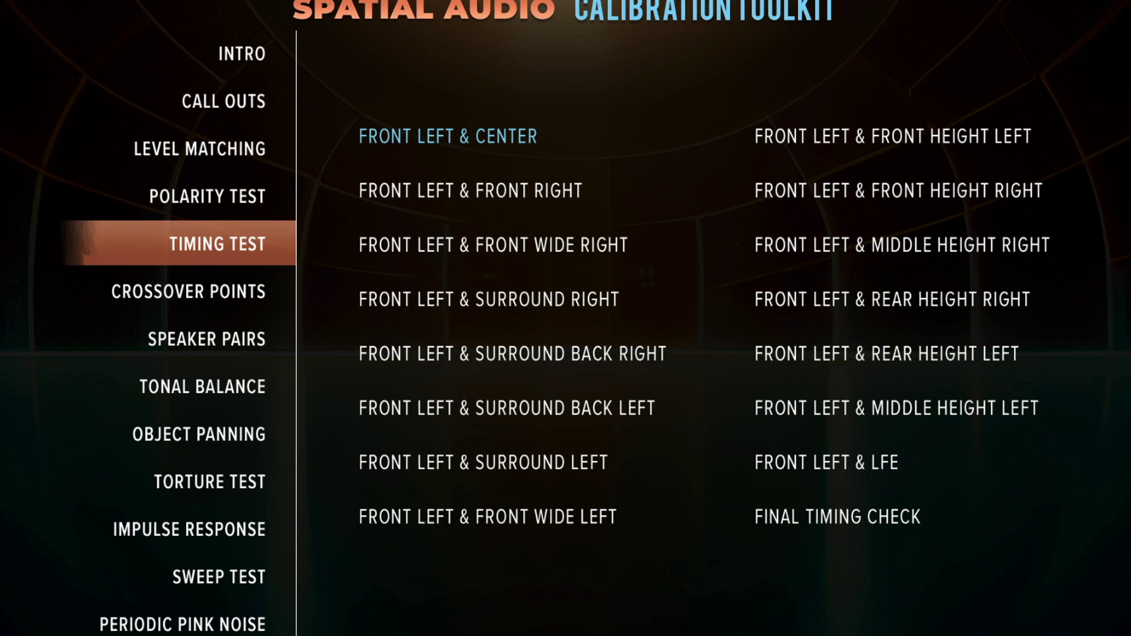
key("Return")
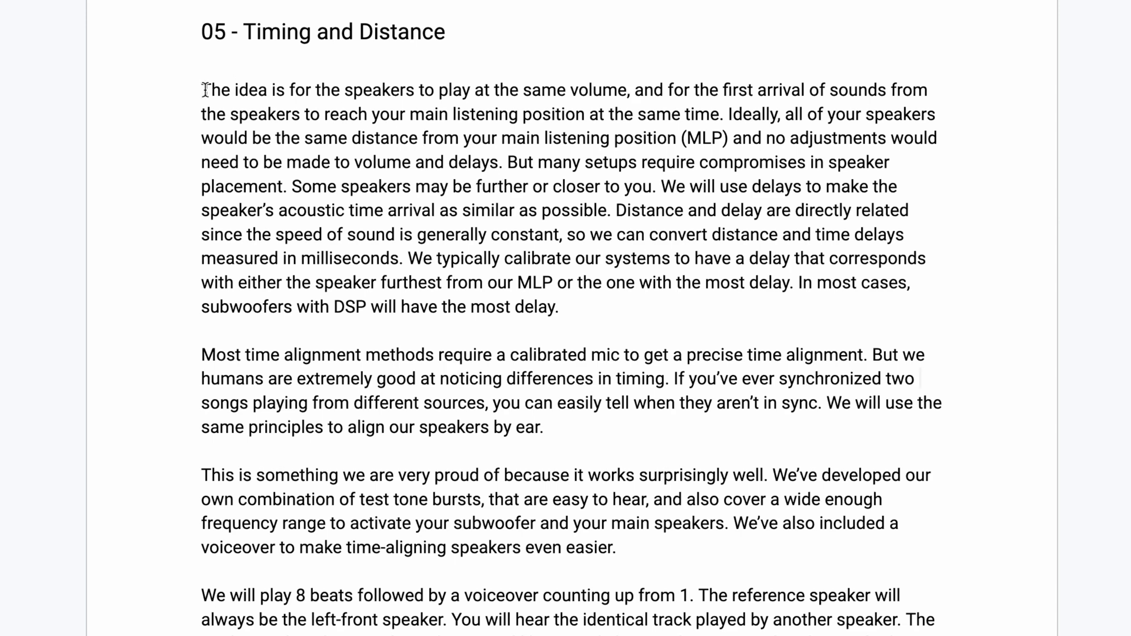
Step: Highlight the 05 - Timing and Distance paragraph from "The idea" to "most delay.", then pick Distances
left_click_drag(202, 89, 700, 304)
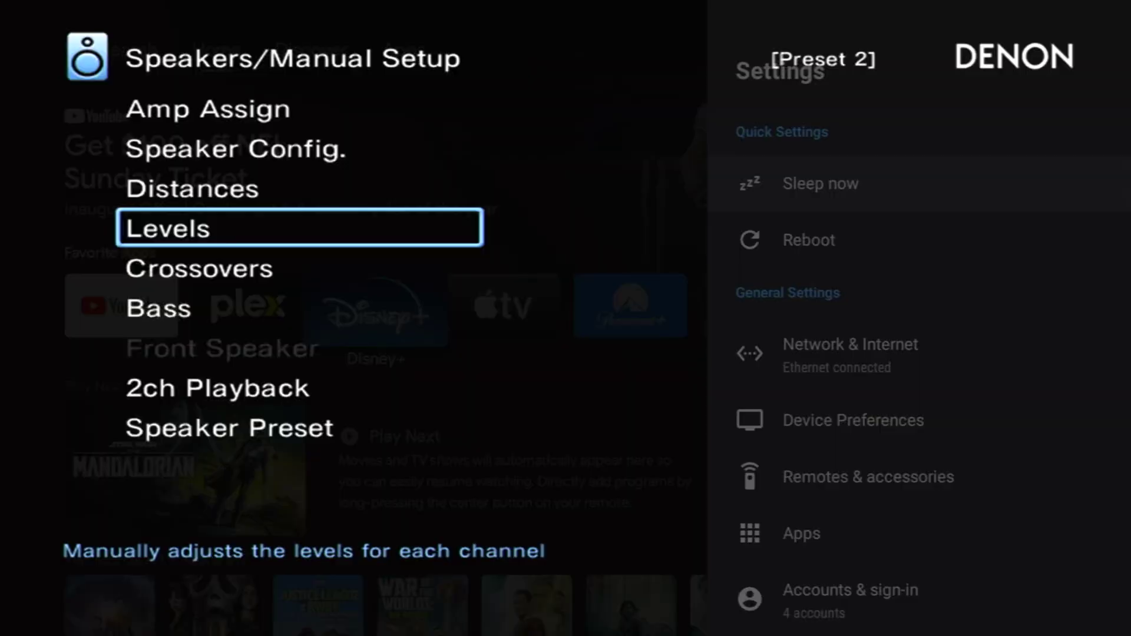
left_click(193, 188)
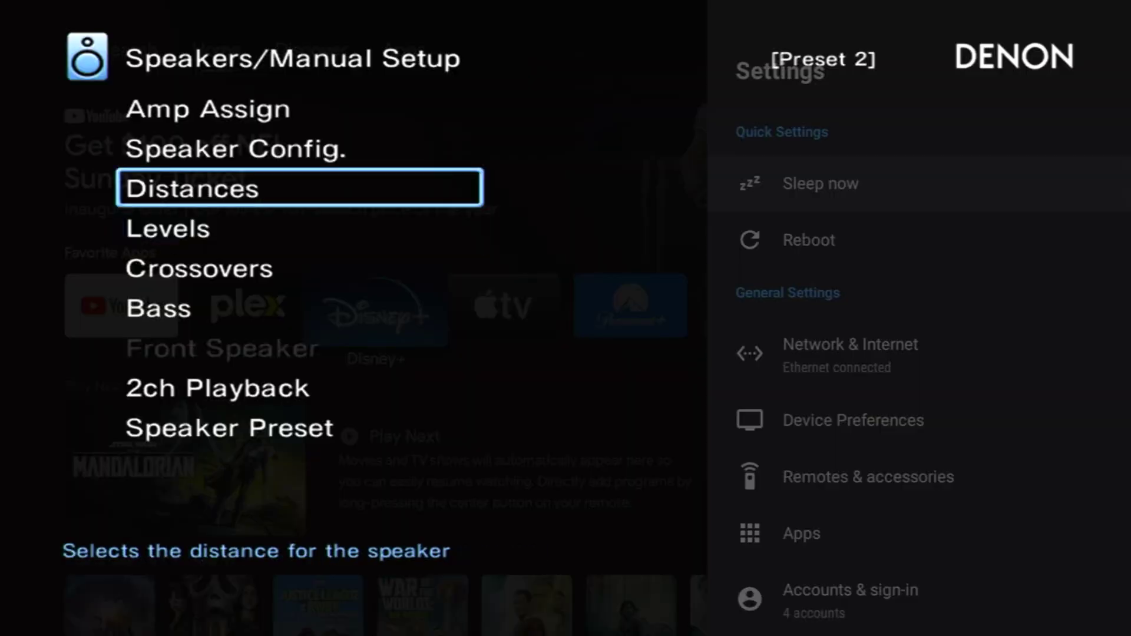
Step: Open the Denon Distances page showing feet values like Front L 7.1 ft and begin editing Unit
key("Return")
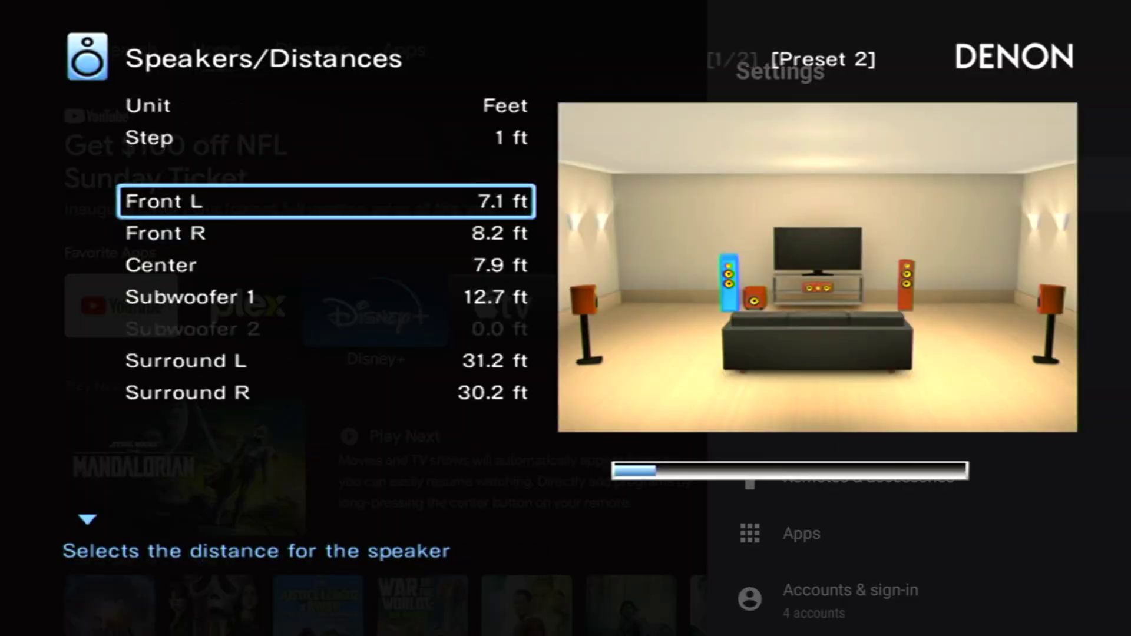
key("Up")
key("Up")
key("Return")
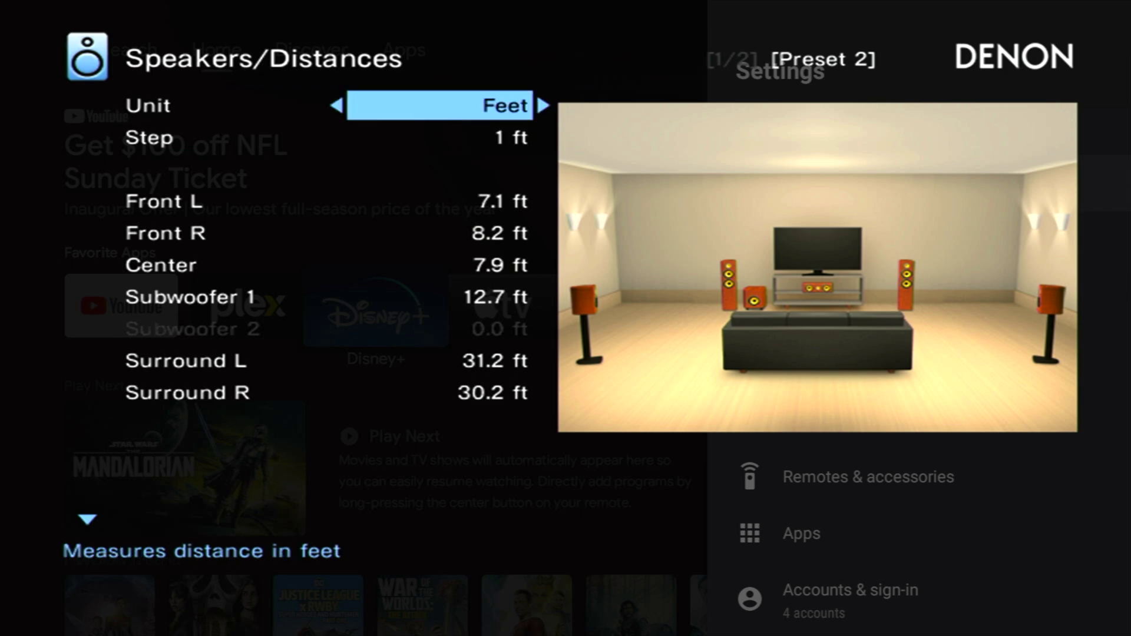